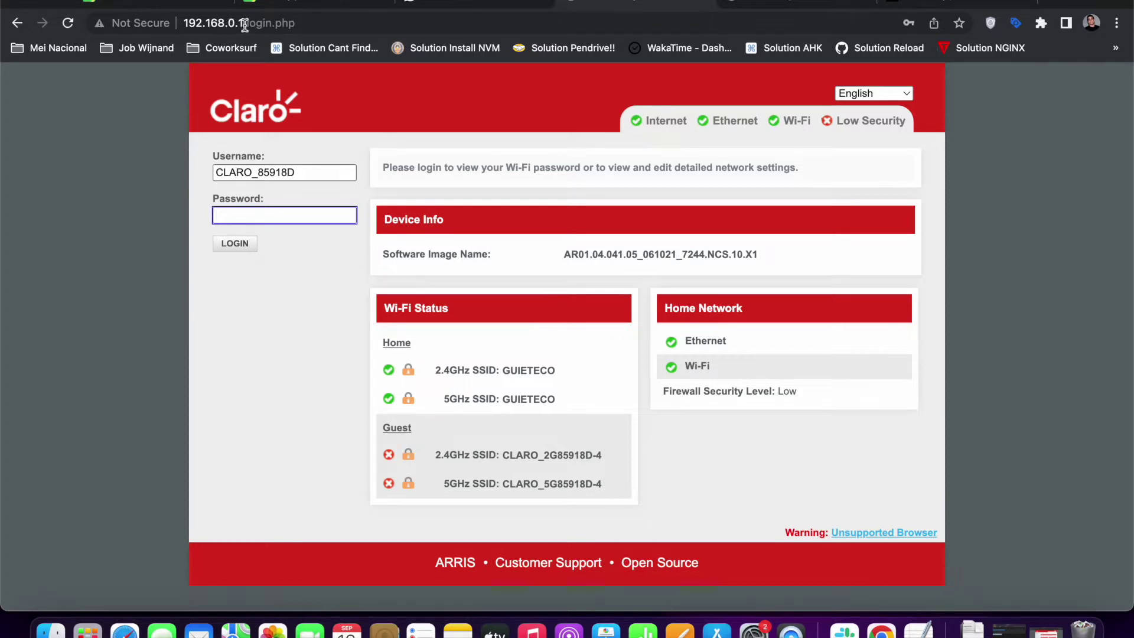
Log in to the router admin with the saved username and password
drag(249, 24, 174, 22)
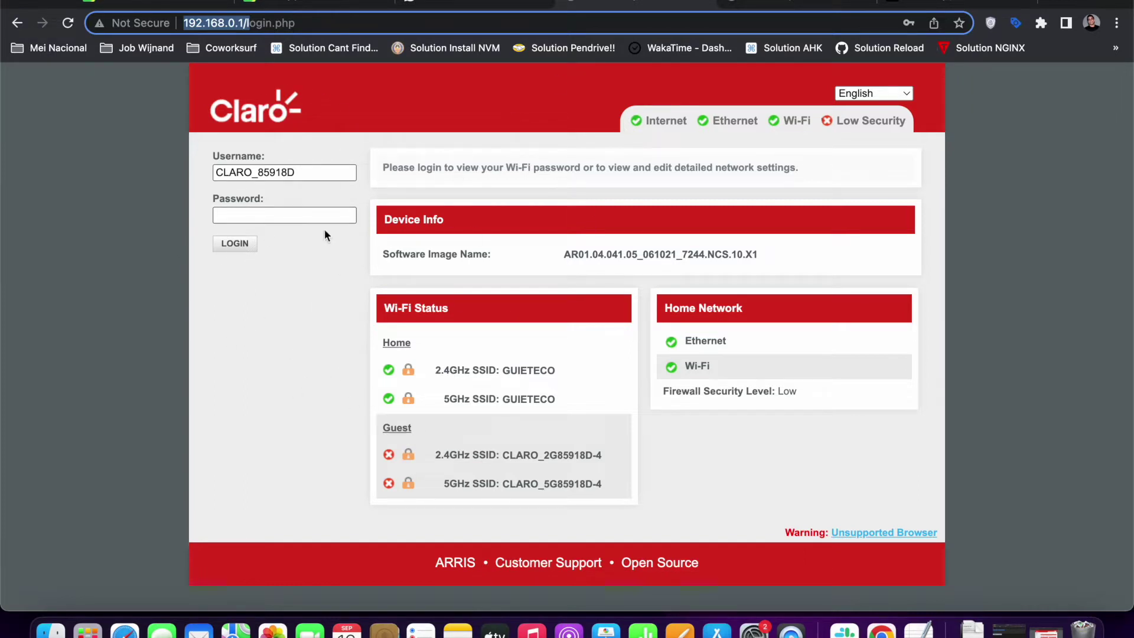
click(326, 176)
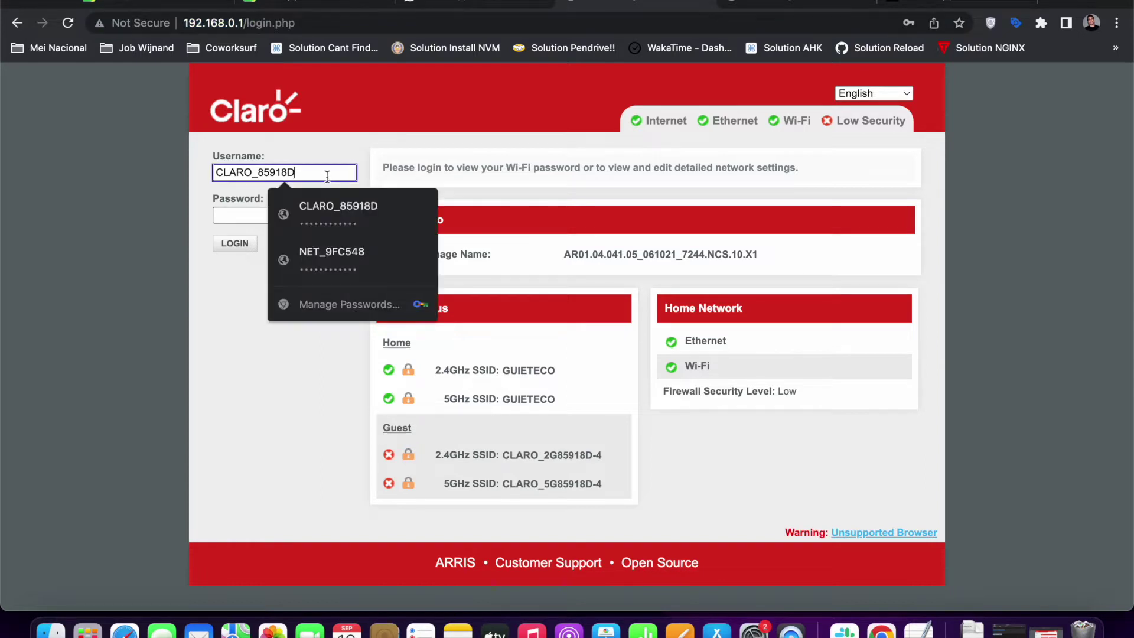
click(229, 216)
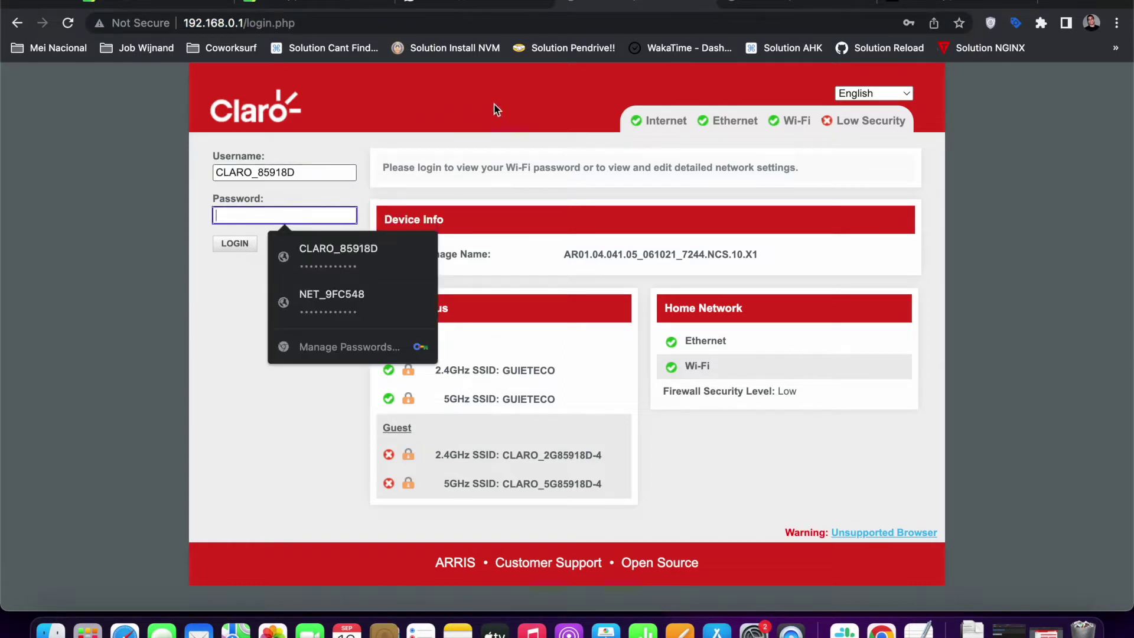
key(super+v)
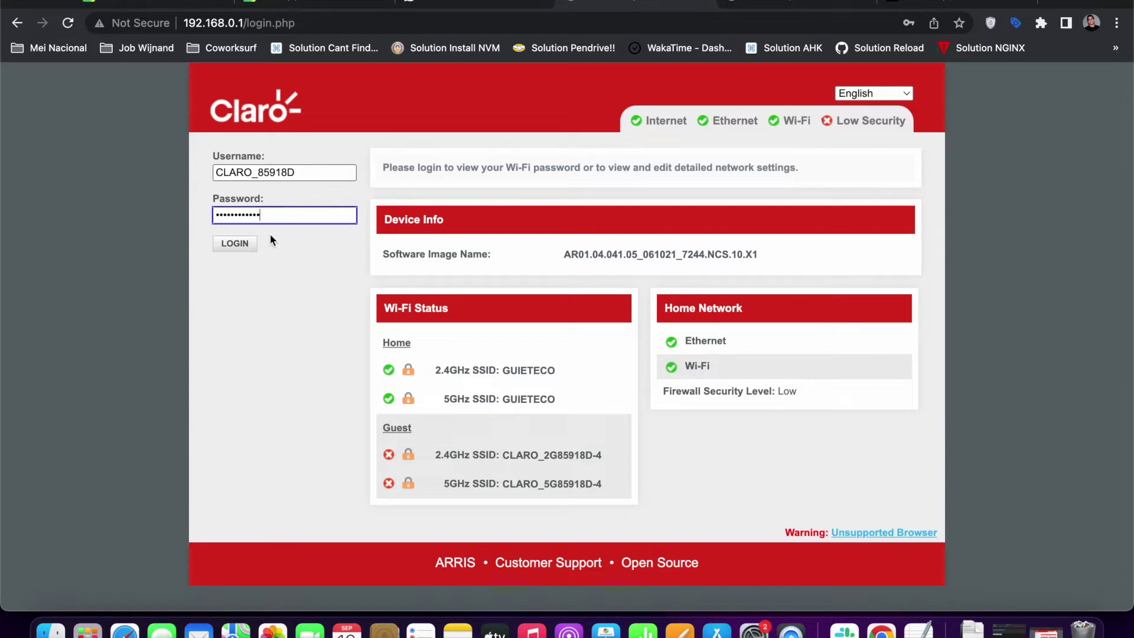
click(245, 248)
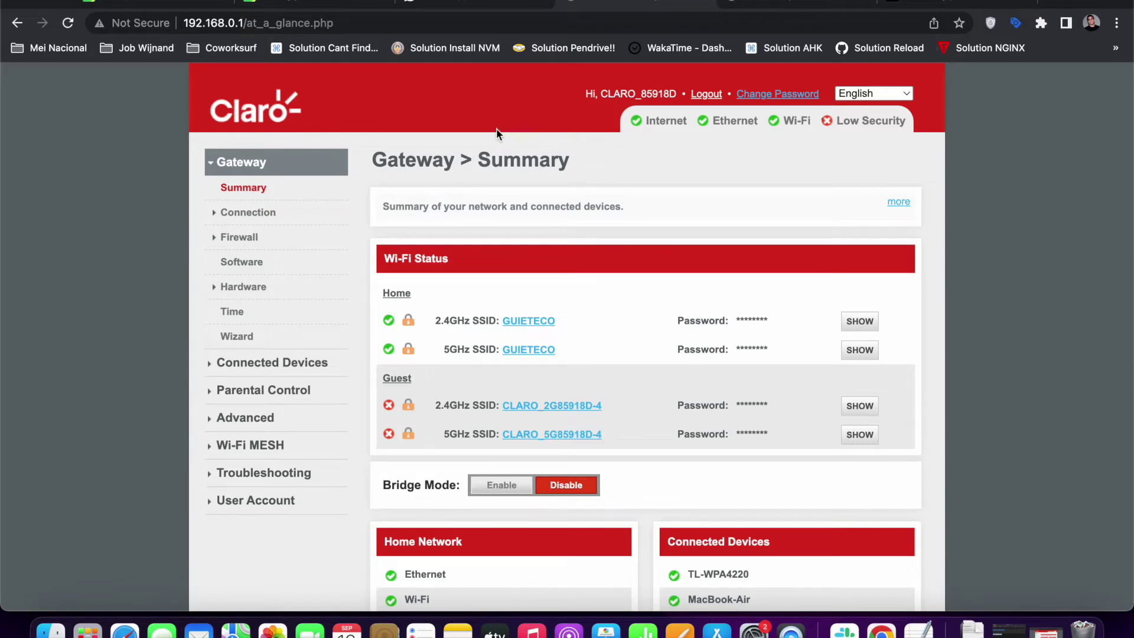
Go to Advanced > Port Forwarding from the left menu
click(259, 425)
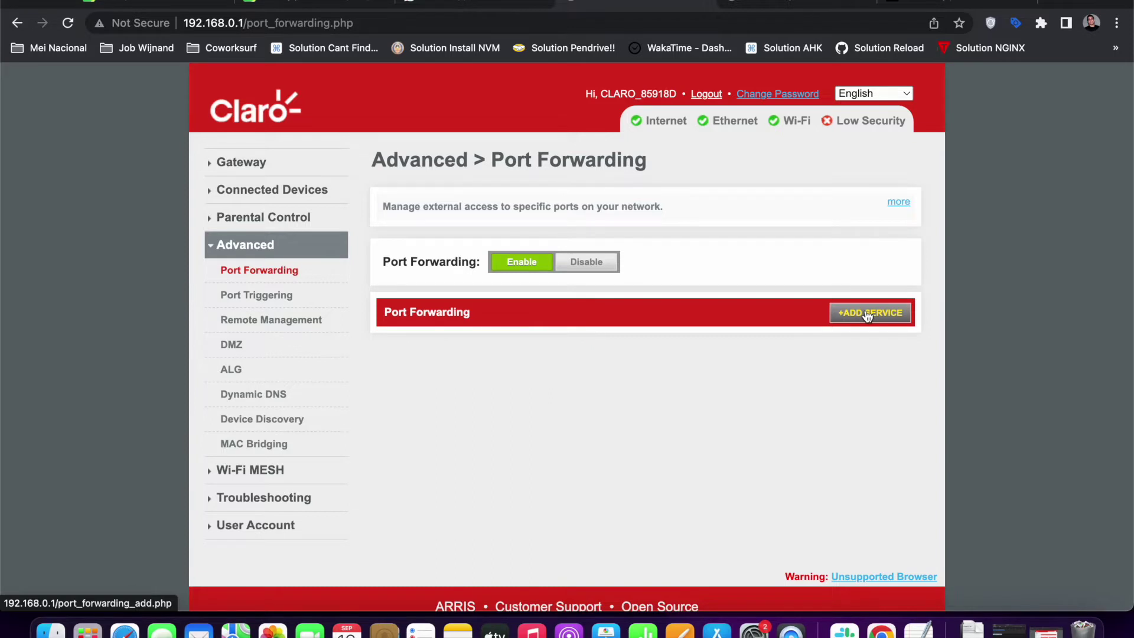
Add a new service and set Common Service to Other after briefly choosing HTTP
click(867, 315)
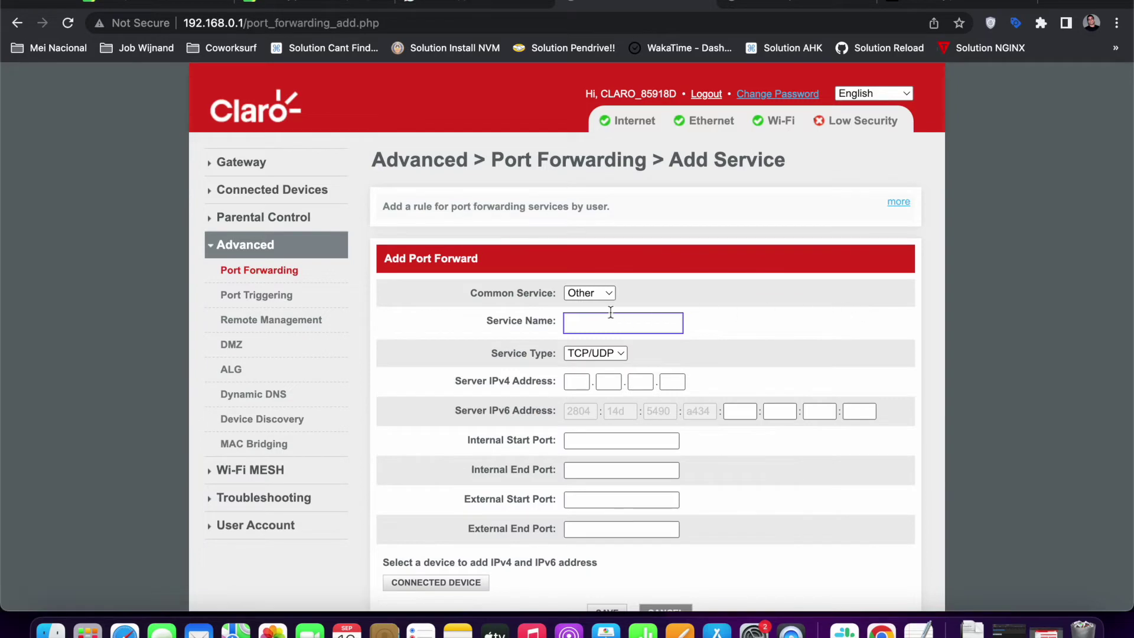
click(593, 290)
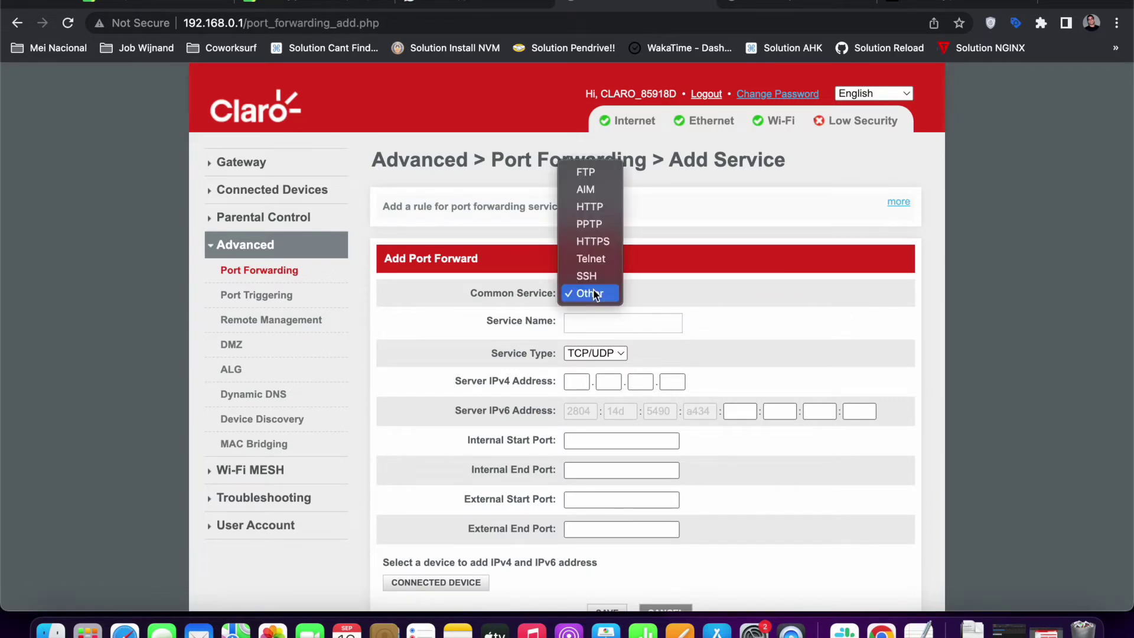
click(591, 210)
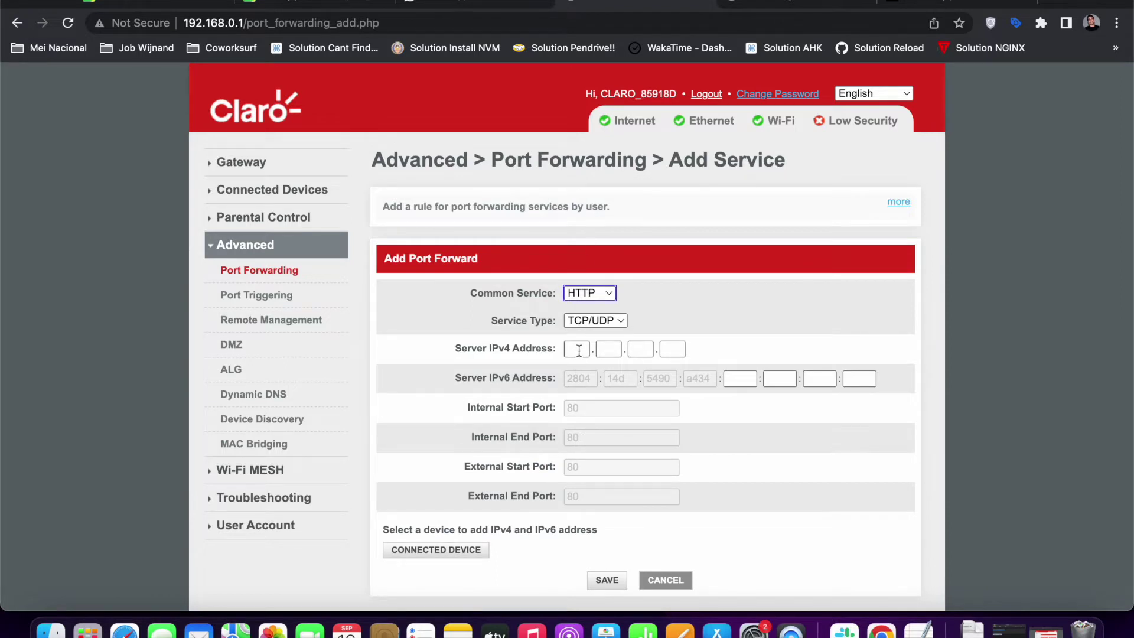
click(584, 295)
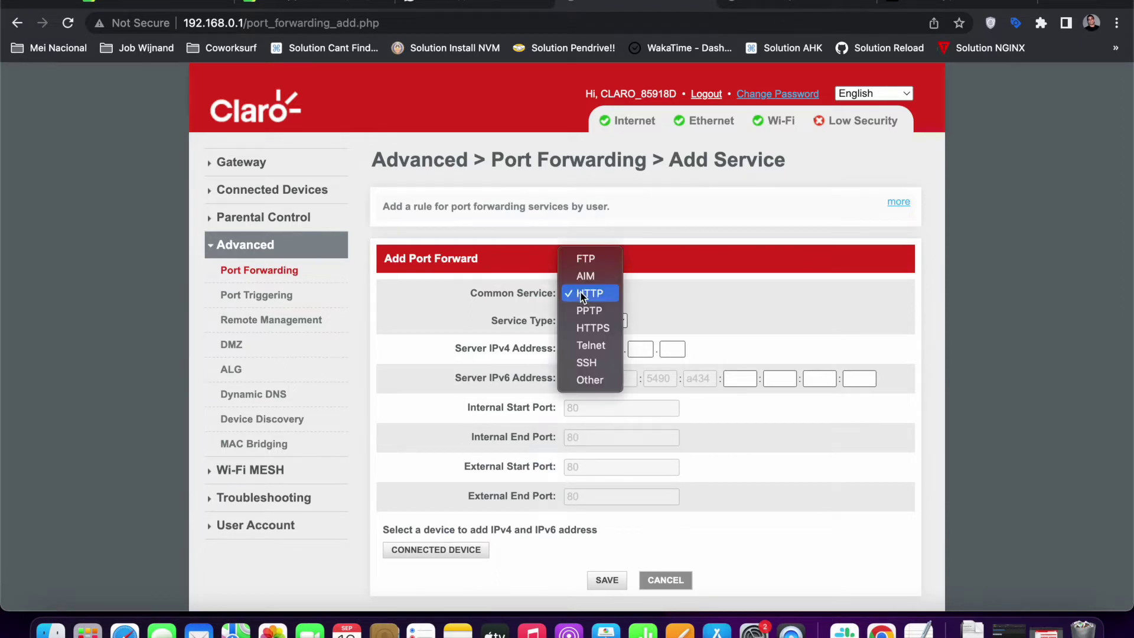
click(591, 378)
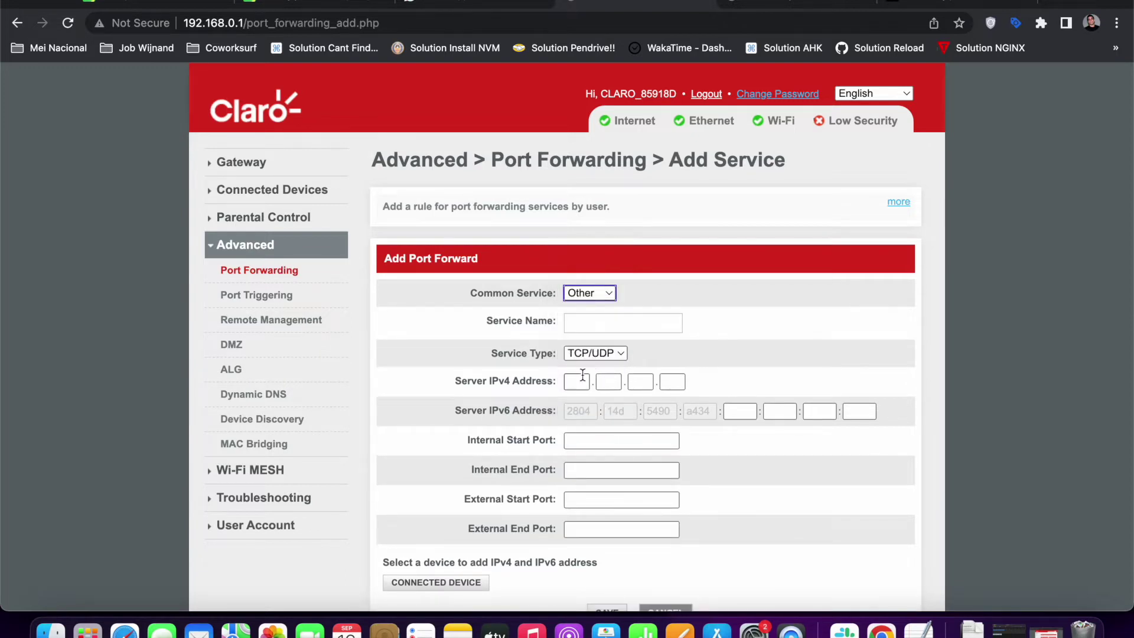
Set internal and external start and end ports all to 80, then bring up connected devices
click(582, 441)
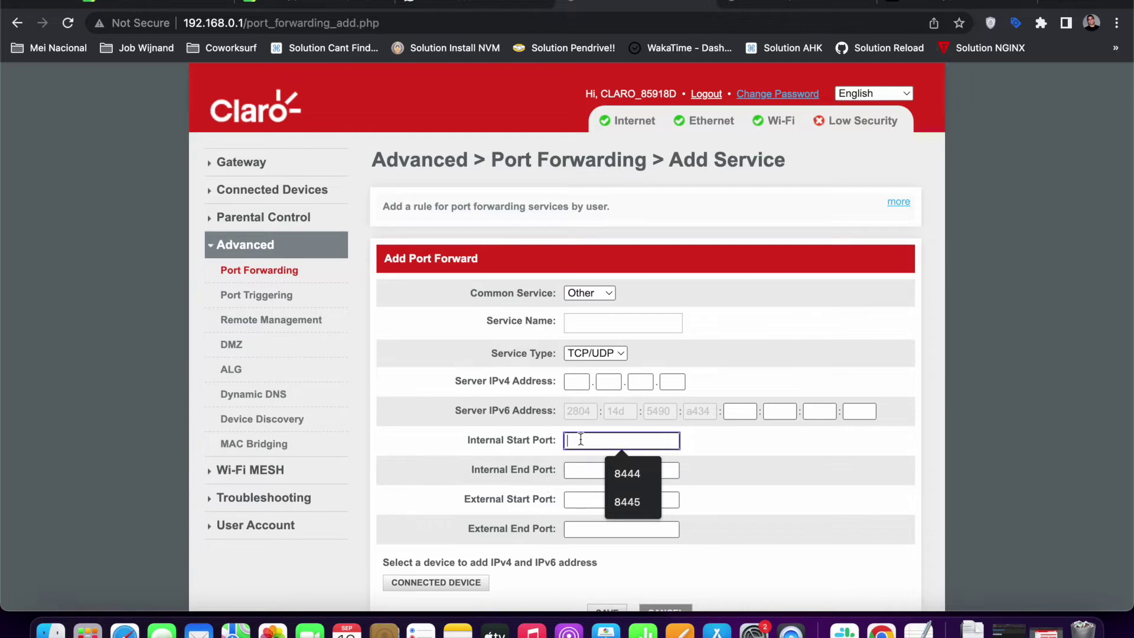
text(80)
key(Tab)
text(80)
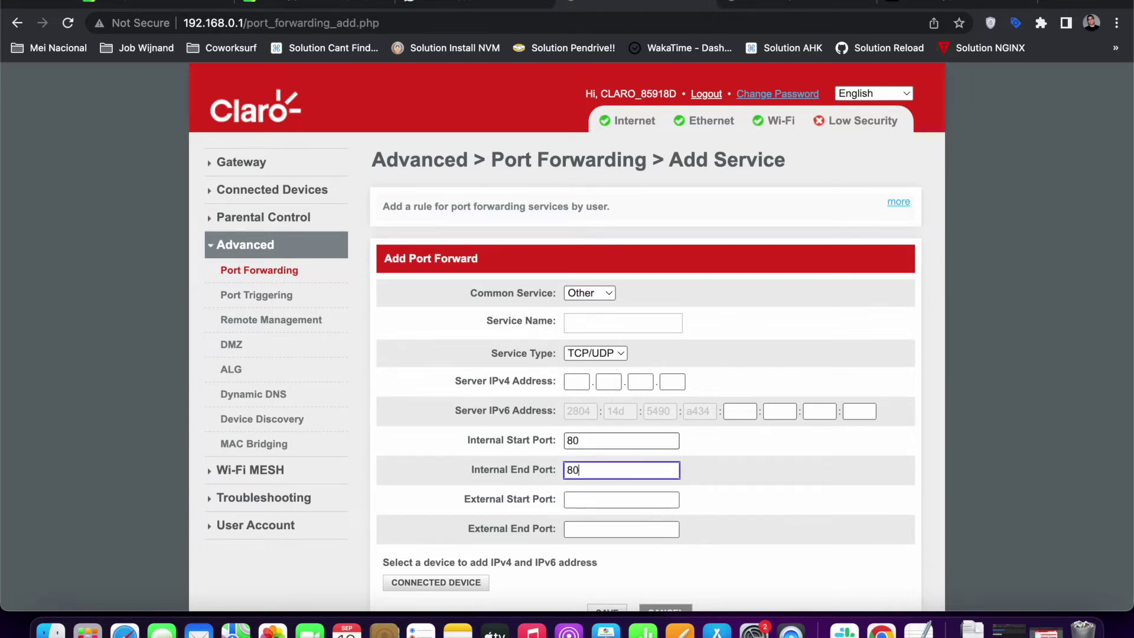
click(589, 501)
text(80)
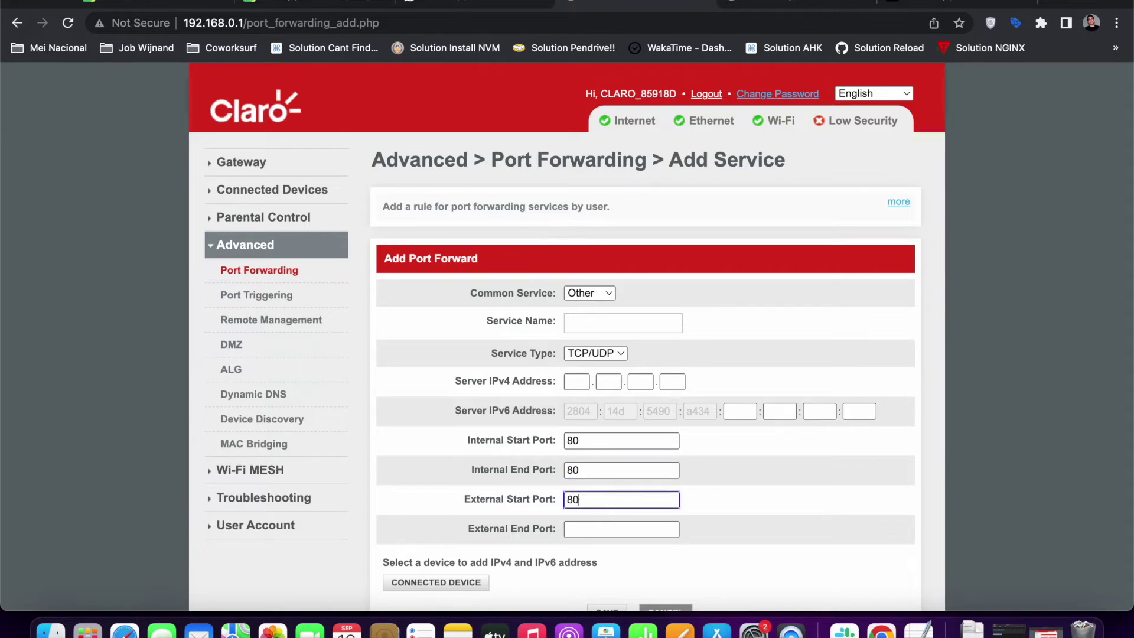
key(Tab)
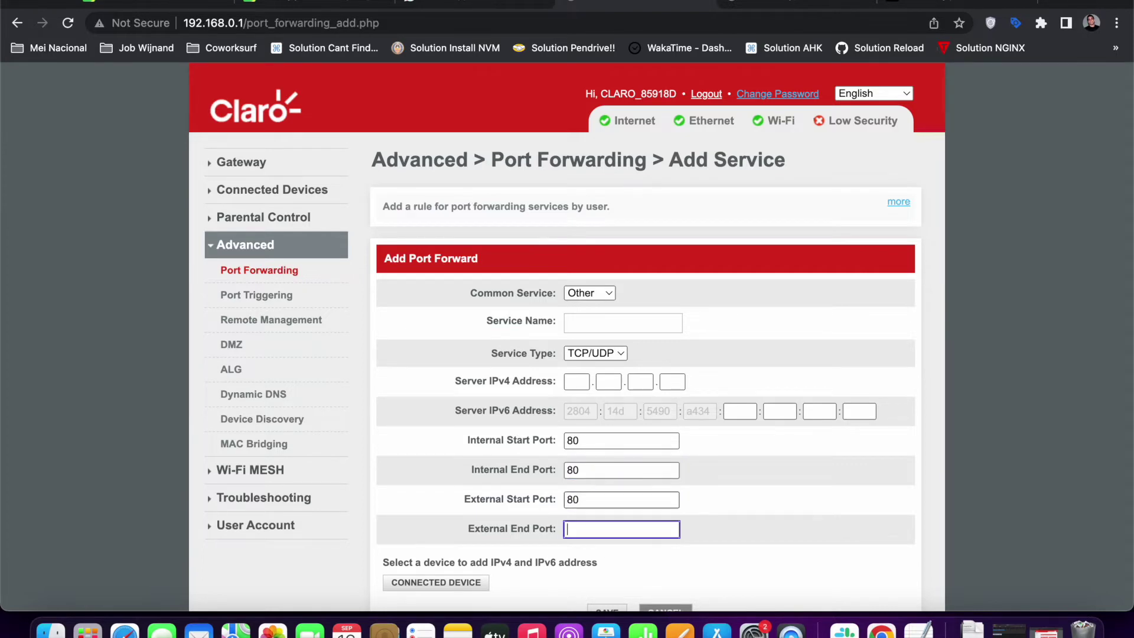
text(80)
scroll(505, 480, down, 2)
scroll(504, 476, down, 2)
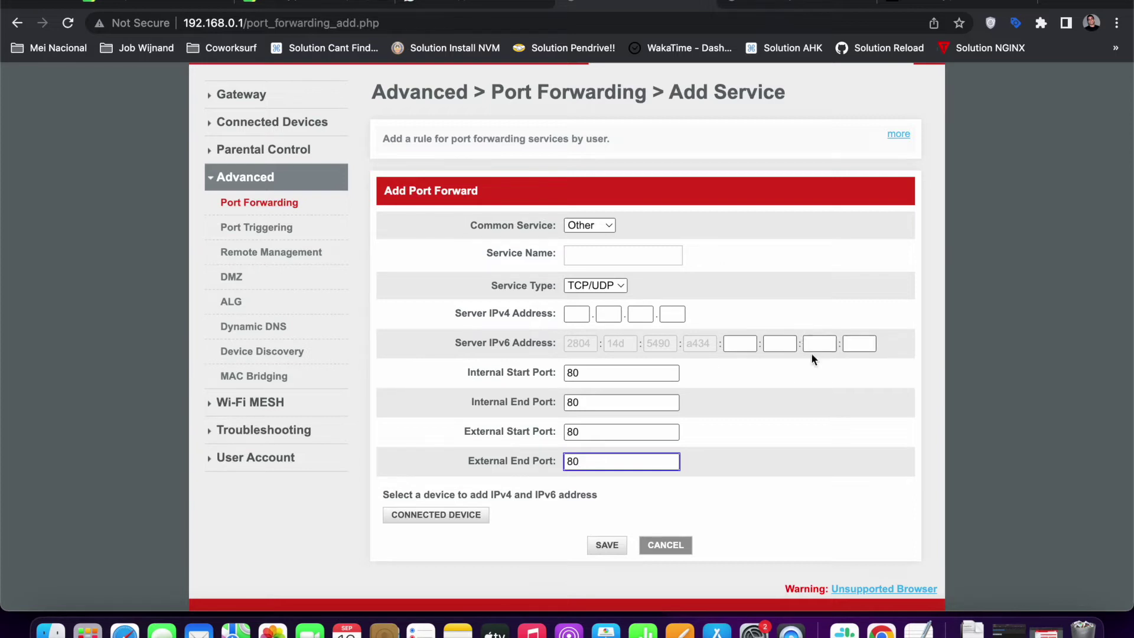
click(465, 517)
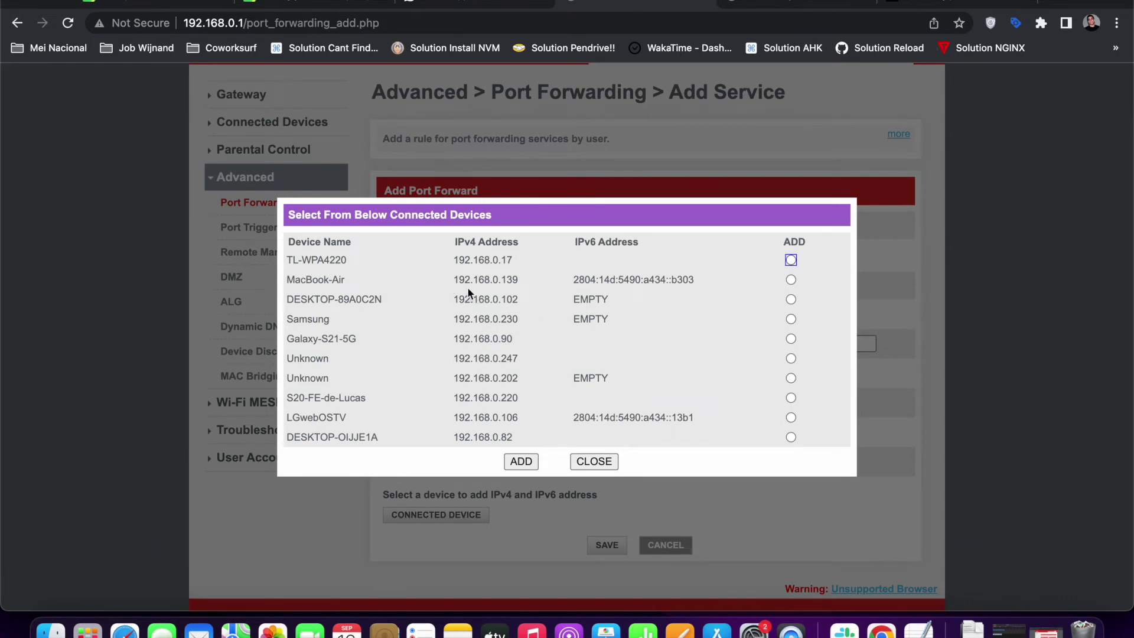
Add the MacBook-Air as server, filling IPv4 192.168.0.139 and its IPv6 address
drag(464, 280, 527, 282)
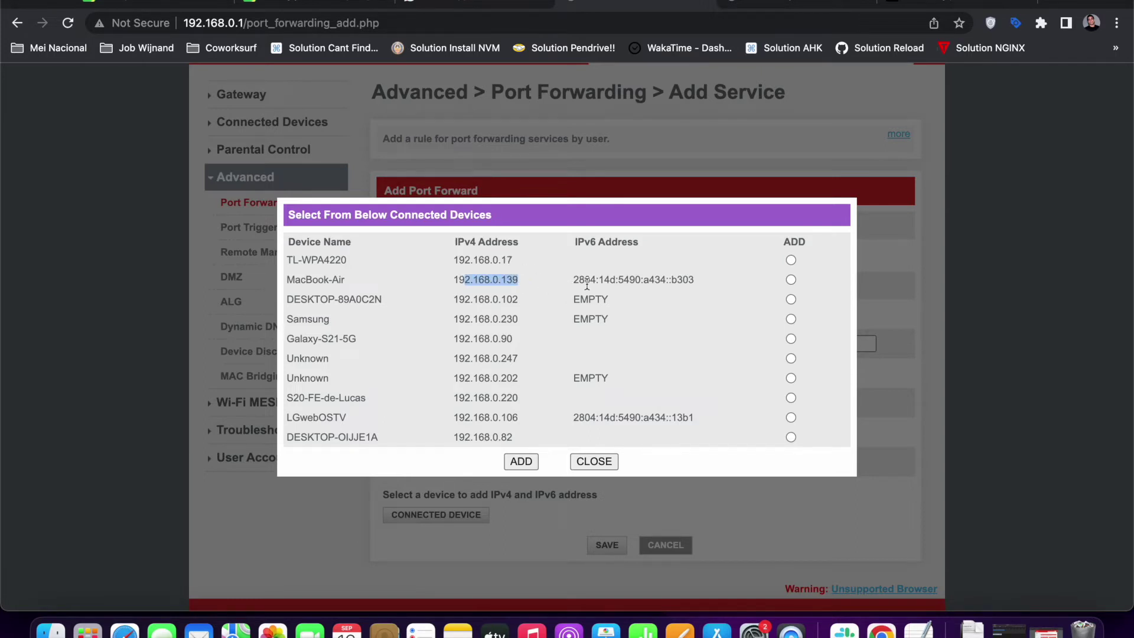
drag(573, 280, 696, 287)
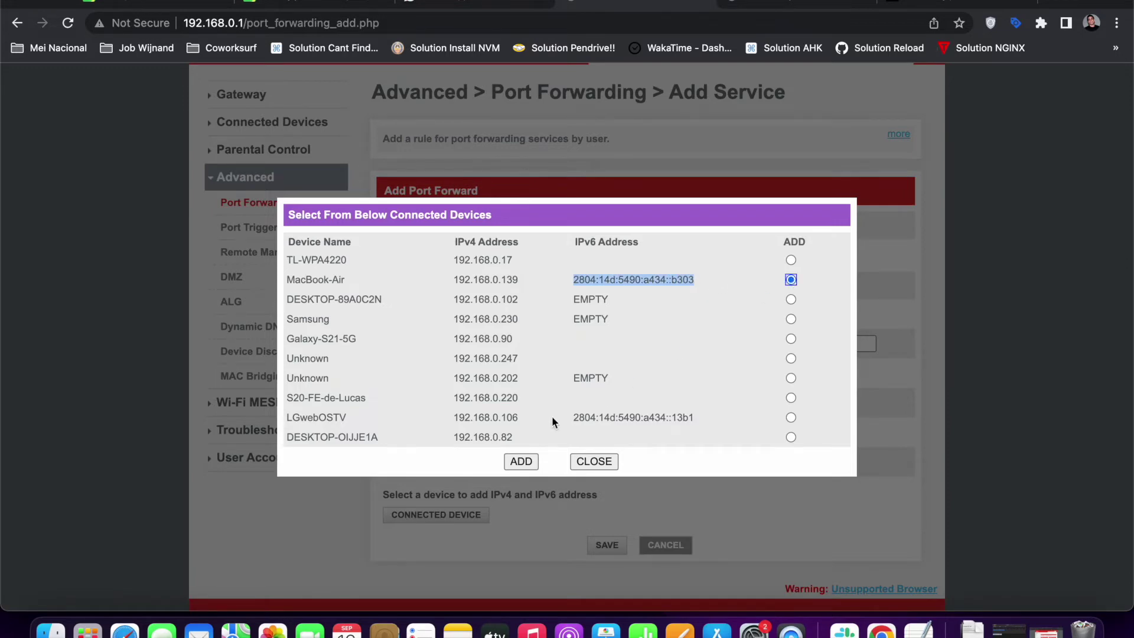
click(521, 461)
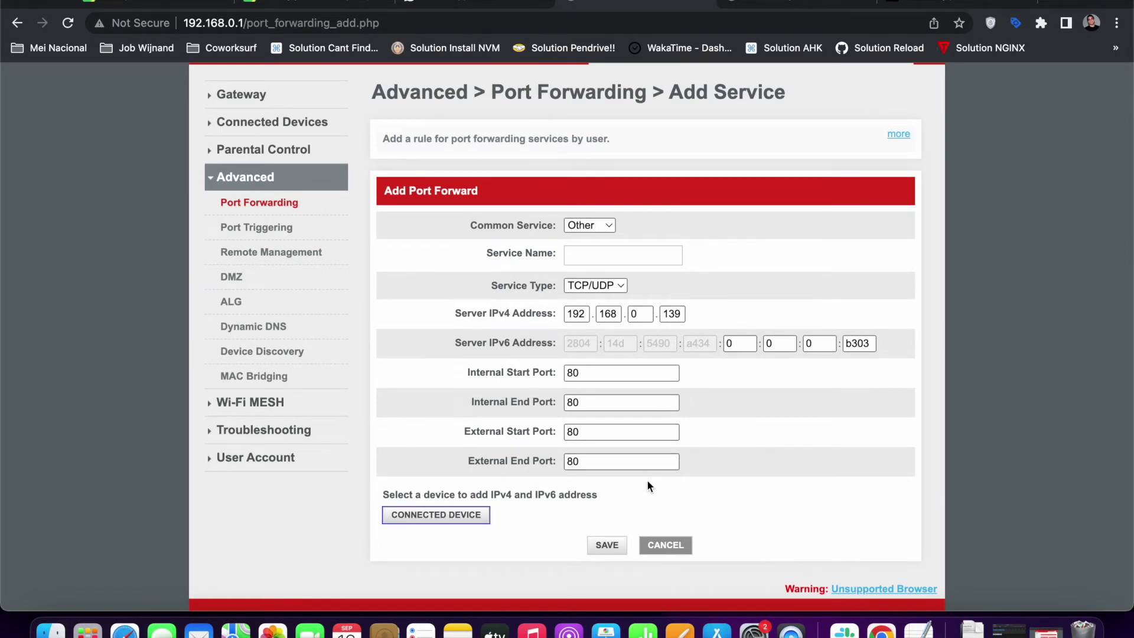
Name the service 'My Macos Server' after the missing-name alert, and save the rule
click(612, 548)
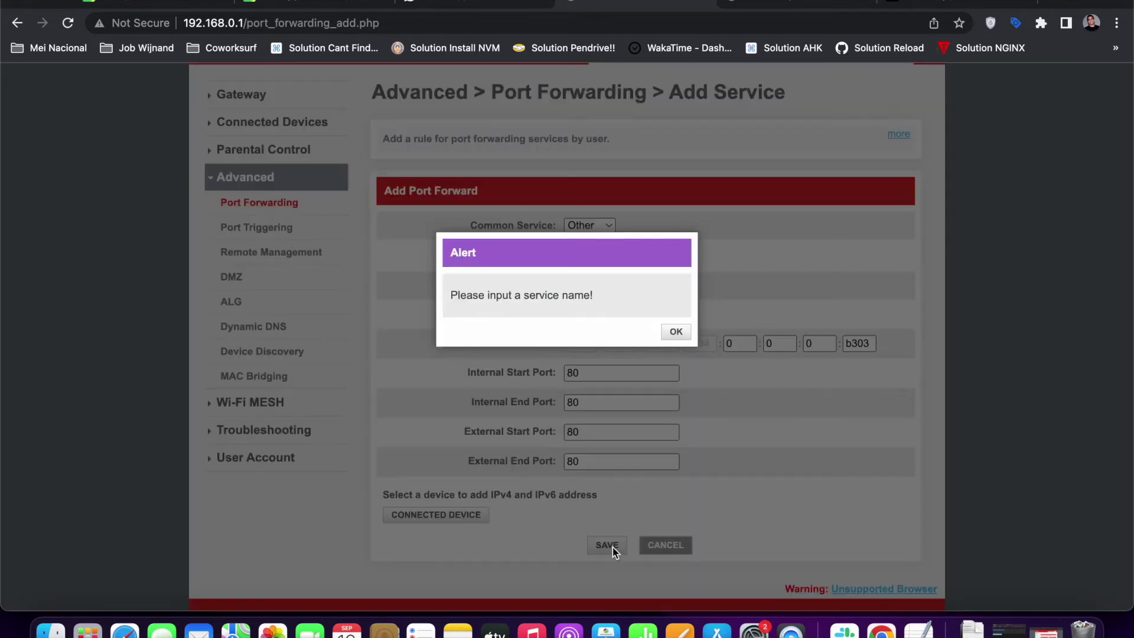
click(674, 332)
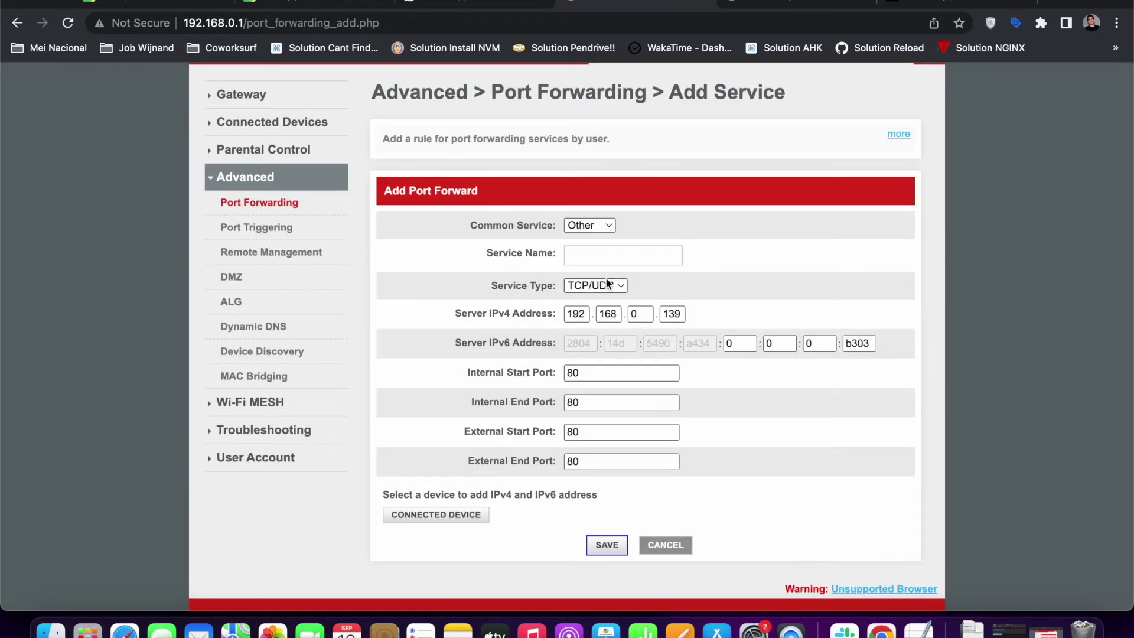
click(606, 253)
text(My)
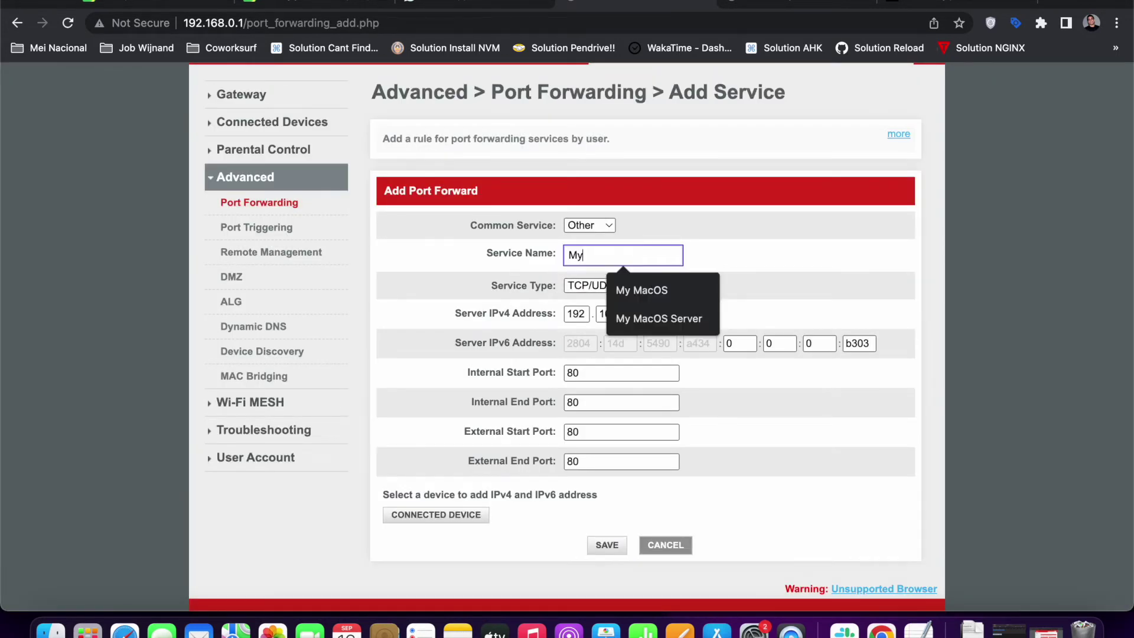
text( Macos Server)
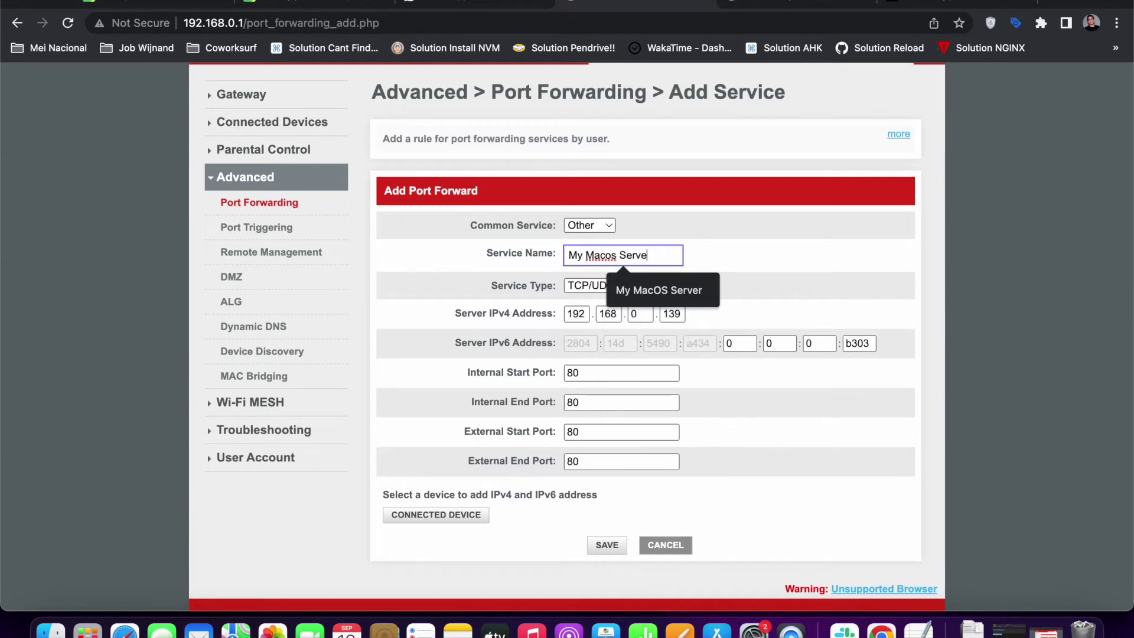
click(785, 487)
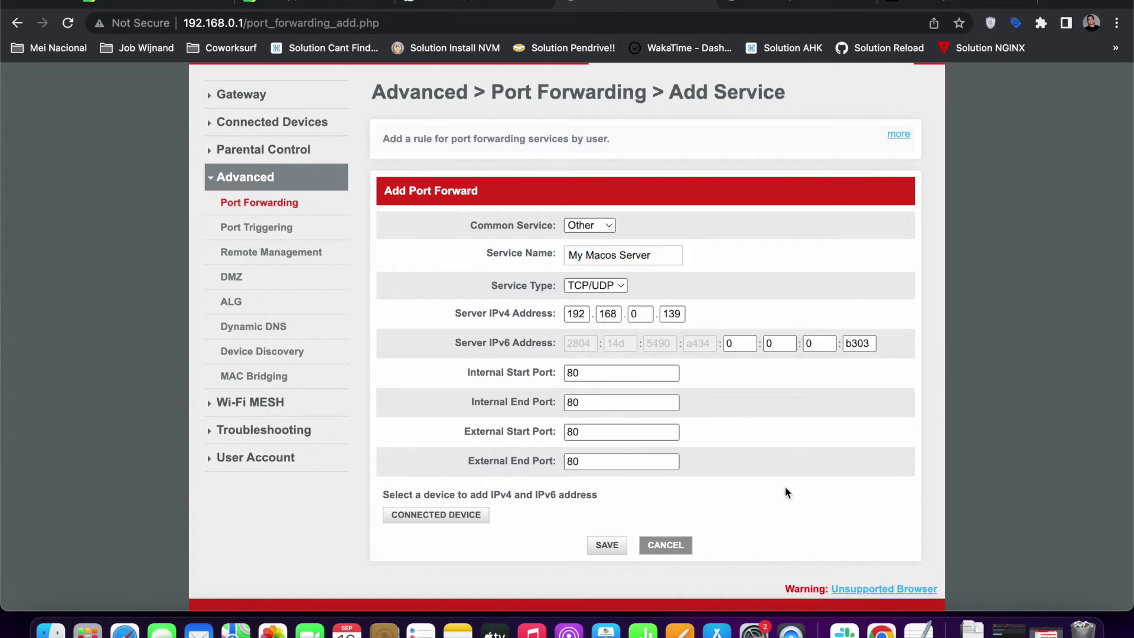
click(601, 546)
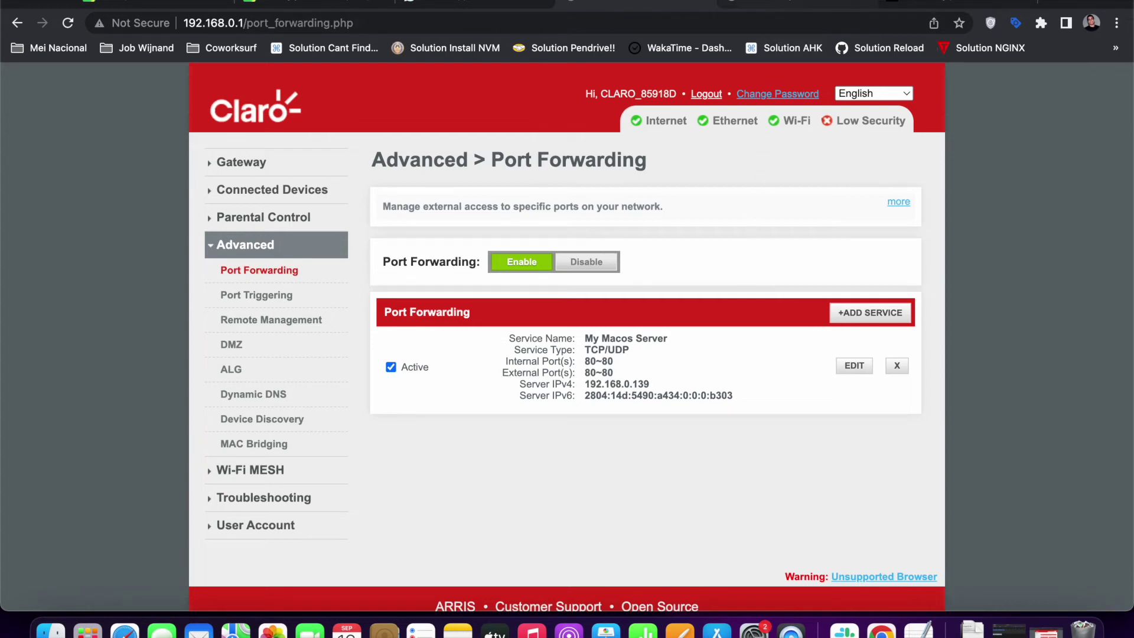
On portchecker.co, check port 80, which reports closed
click(914, 3)
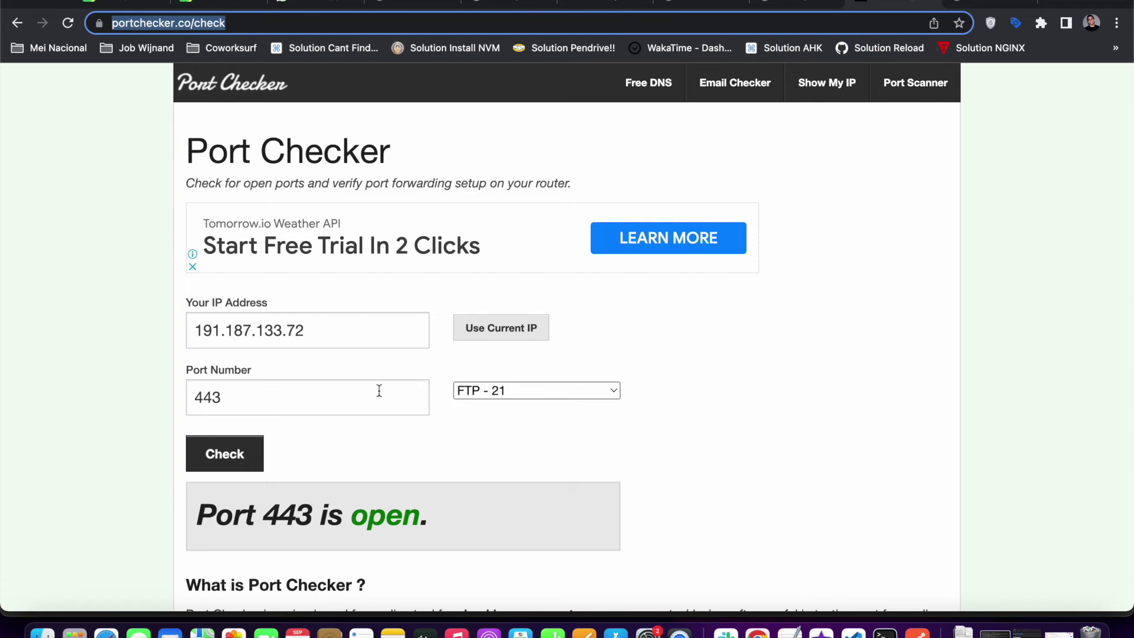
click(329, 384)
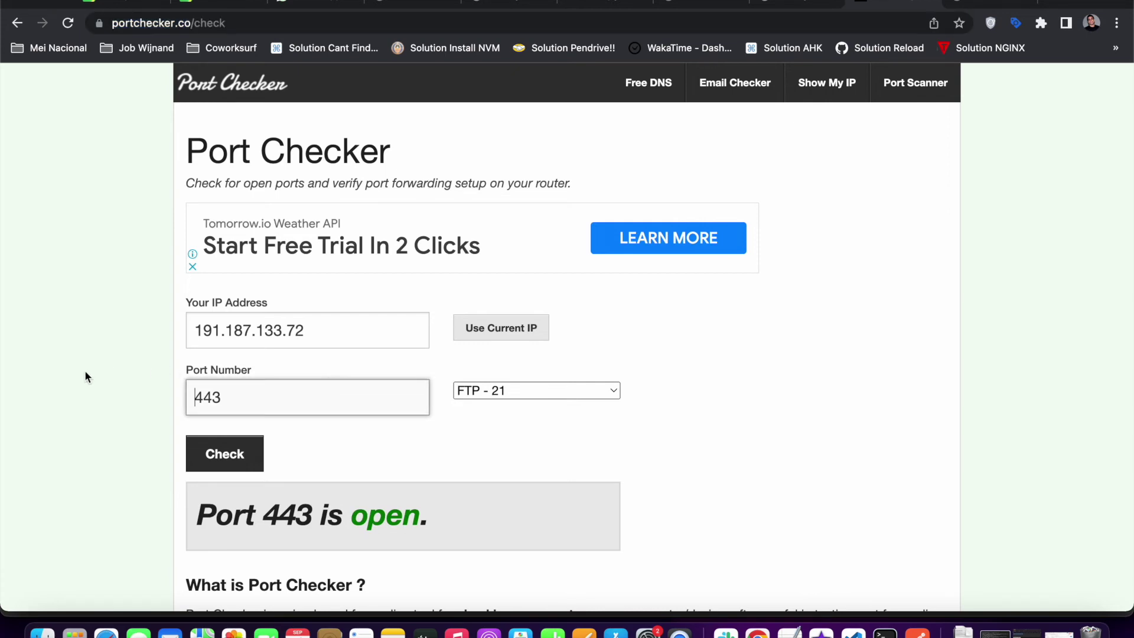
click(241, 397)
drag(248, 390, 140, 373)
text(80)
click(230, 459)
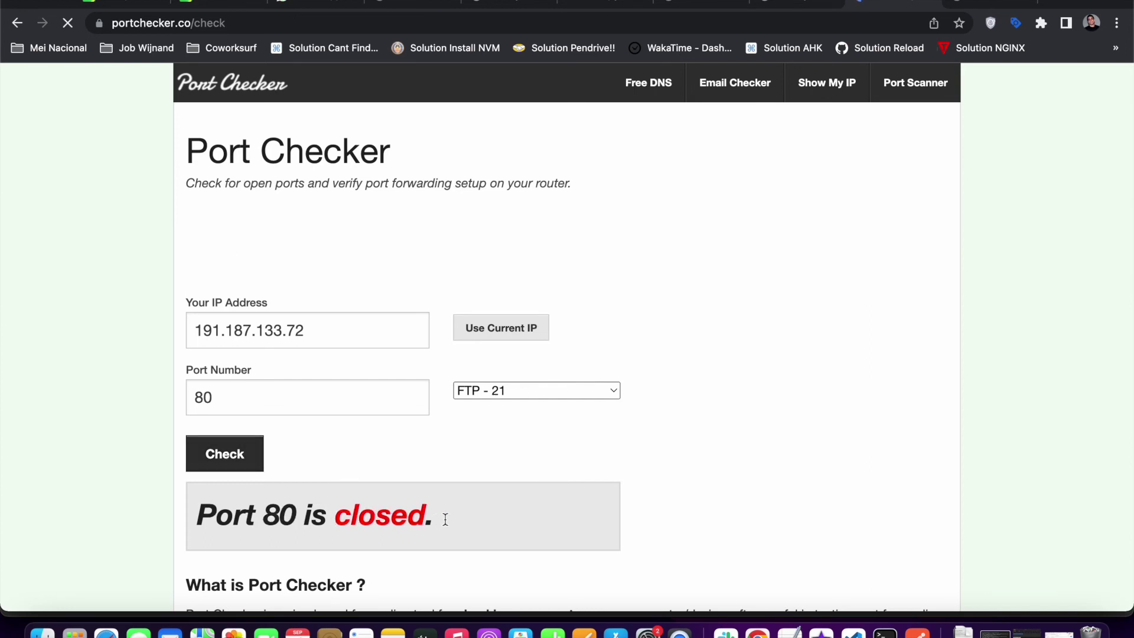
Check port 443 on portchecker.co, which reports open
click(257, 400)
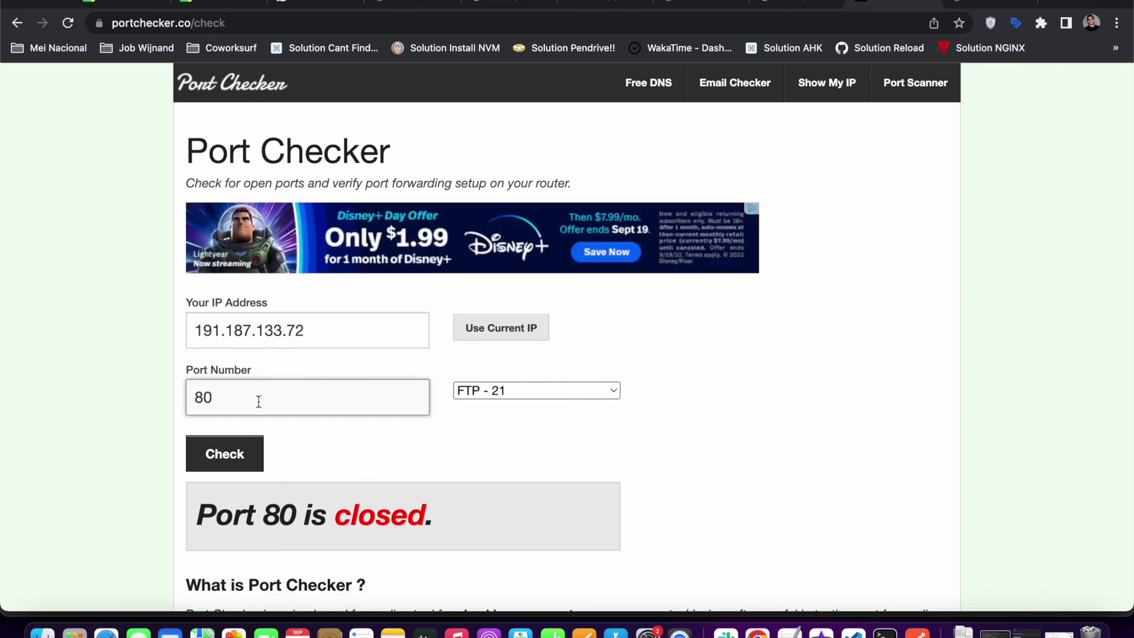
key(BackSpace)
key(BackSpace)
text(443)
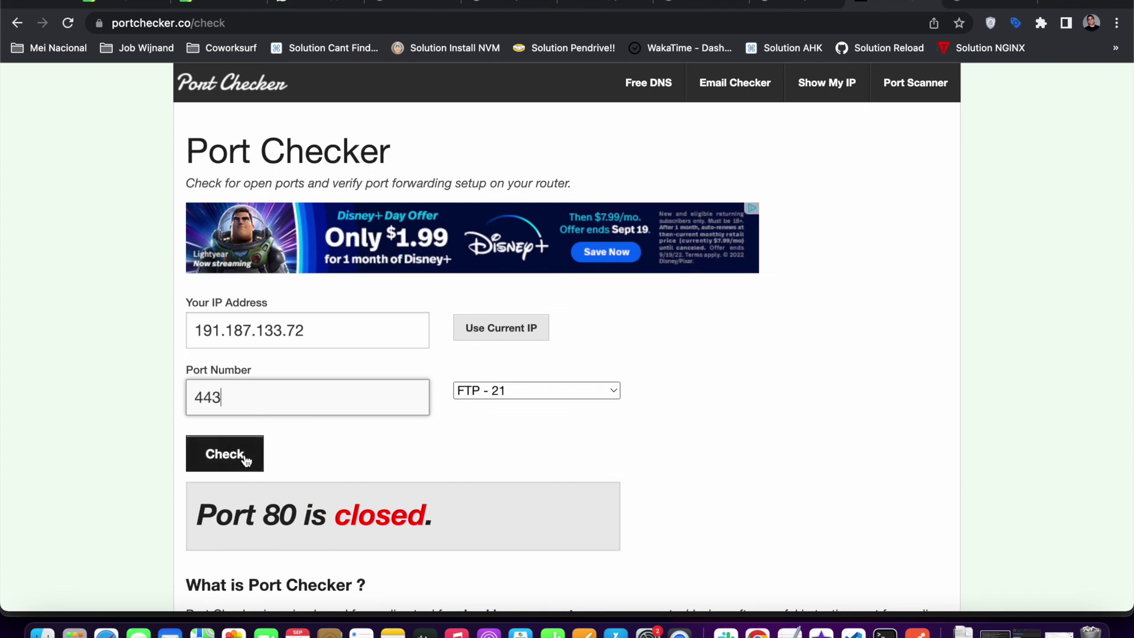
click(246, 460)
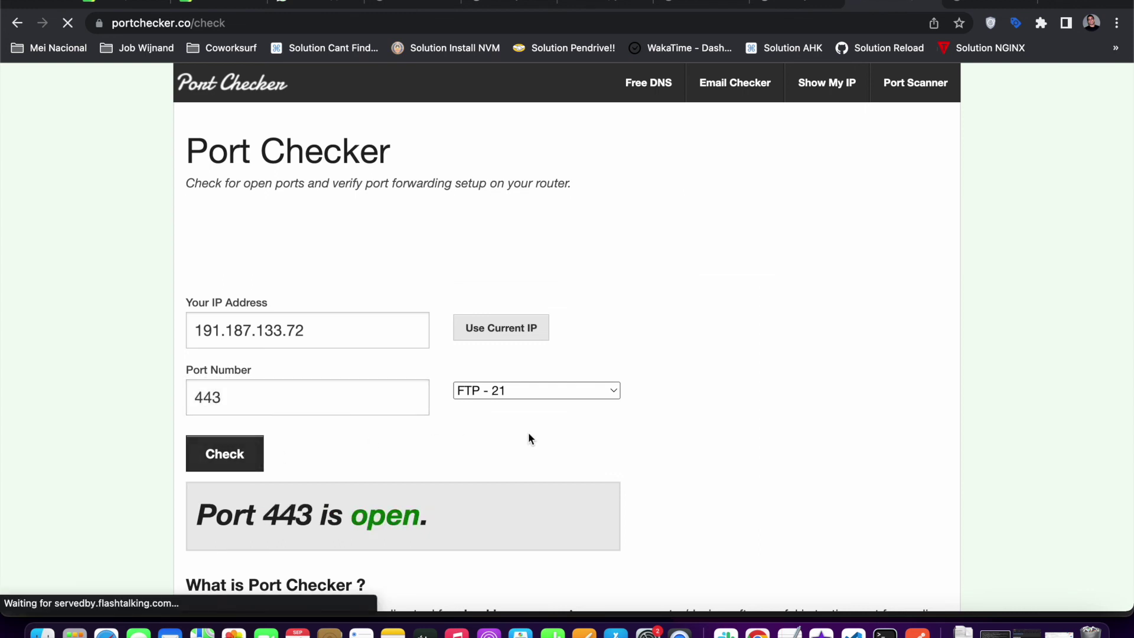